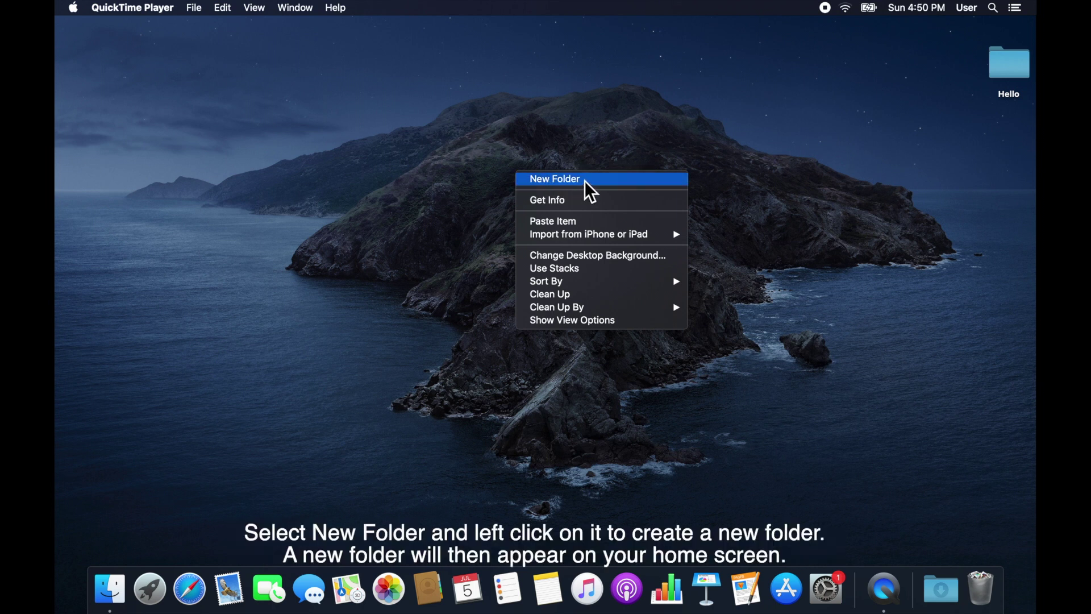
Create a new desktop folder named "Hello 2" and place it directly below the Hello folder.
{"action": "left_click", "coordinate": [613, 179]}
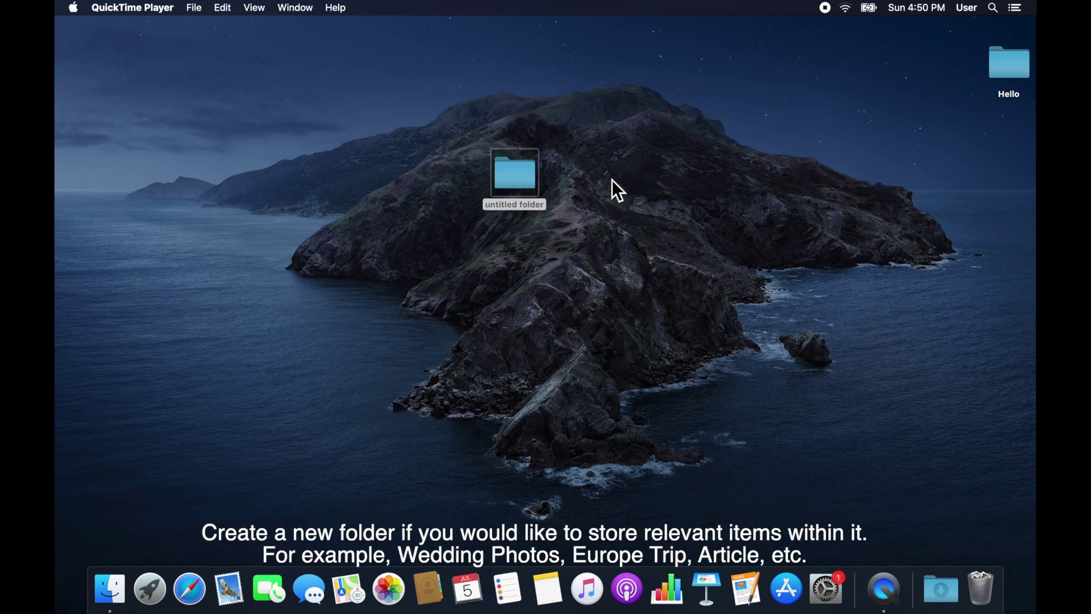
{"action": "left_click", "coordinate": [513, 168]}
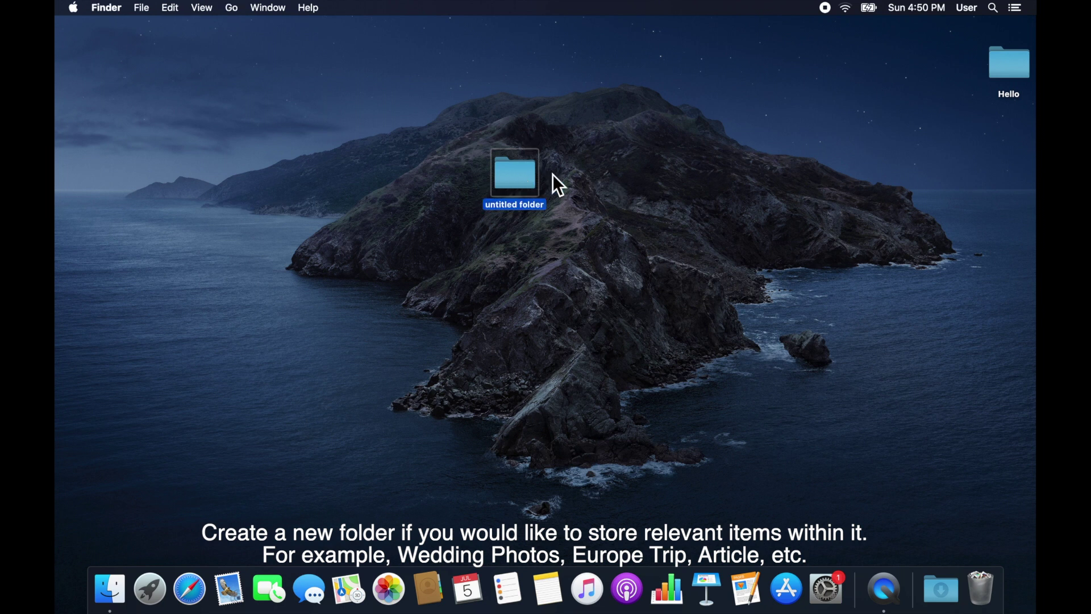
{"action": "key", "text": "Return"}
{"action": "type", "text": "Hello 2"}
{"action": "key", "text": "Return"}
{"action": "left_click_drag", "start_coordinate": [521, 190], "coordinate": [825, 152]}
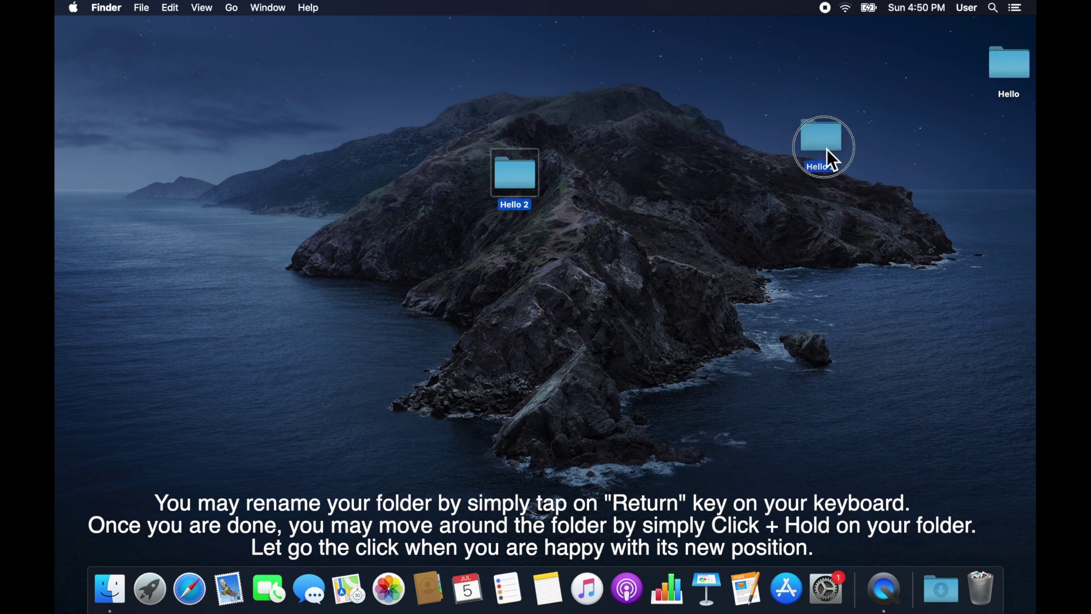
{"action": "left_click_drag", "start_coordinate": [998, 149], "coordinate": [1002, 148]}
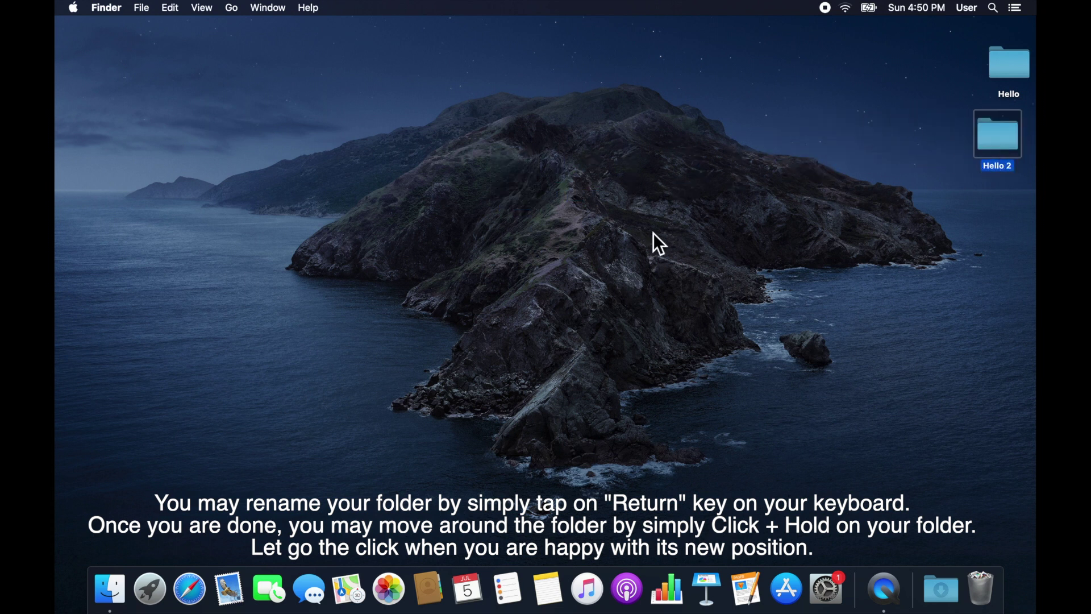
Create another desktop folder named "Hello 3" and place it directly below the Hello 2 folder.
{"action": "right_click", "coordinate": [679, 207]}
{"action": "left_click", "coordinate": [702, 215]}
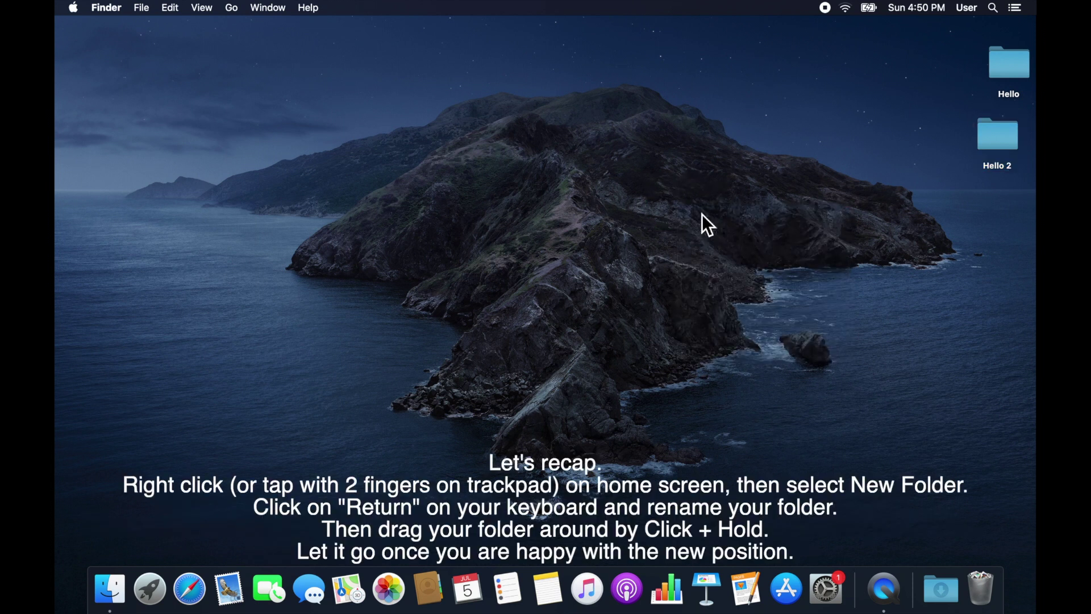
{"action": "type", "text": "Hello 3"}
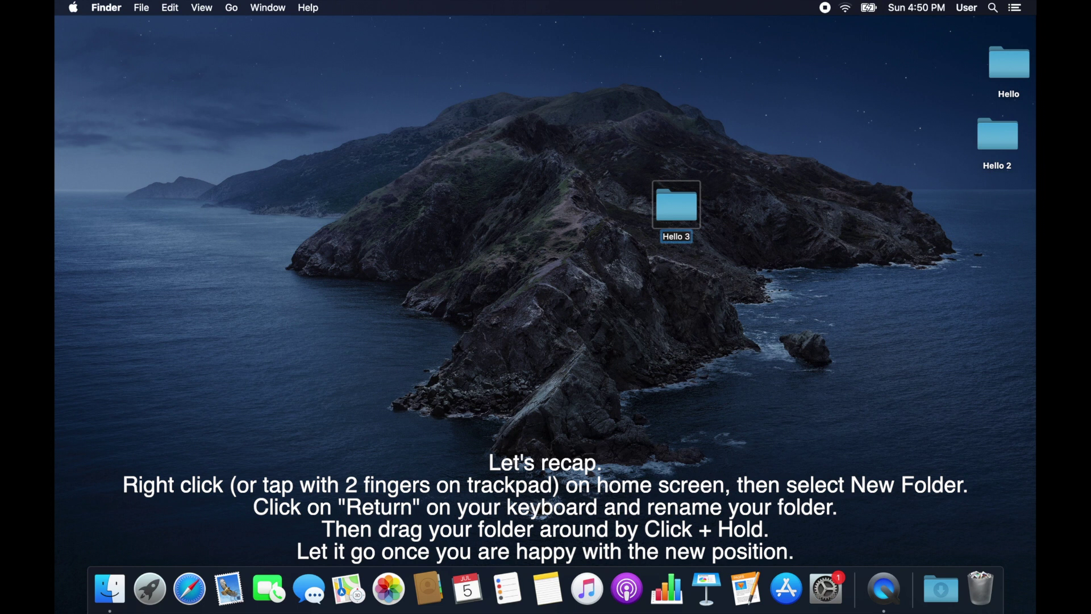
{"action": "key", "text": "Return"}
{"action": "left_click_drag", "start_coordinate": [678, 208], "coordinate": [1001, 215]}
{"action": "left_click", "coordinate": [875, 195]}
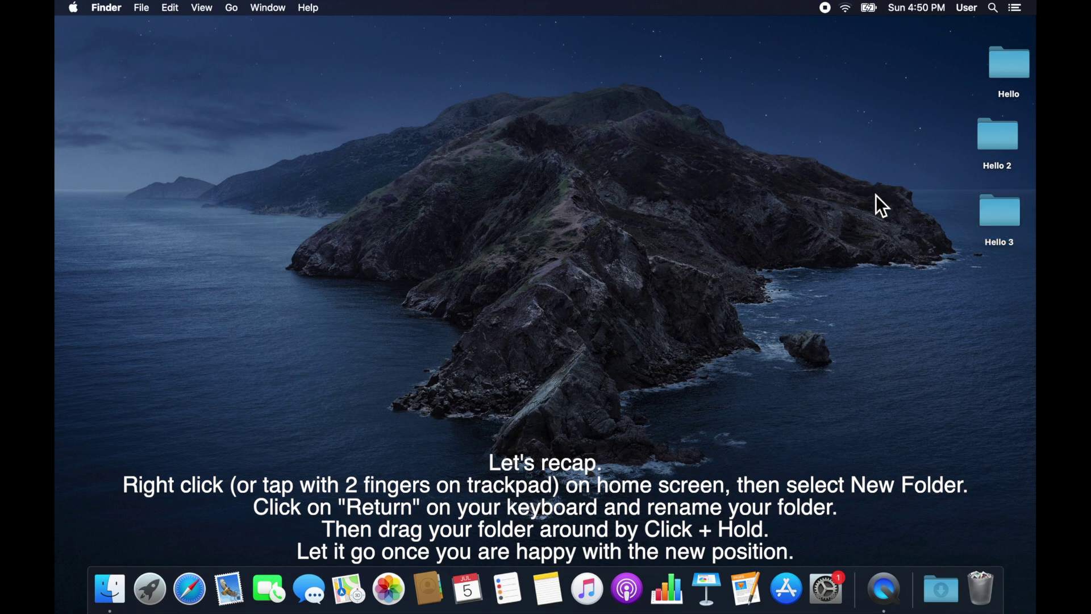
Browse from the Hello folder into Folder 1, go back and forward between them, and close the window.
{"action": "double_click", "coordinate": [1008, 72]}
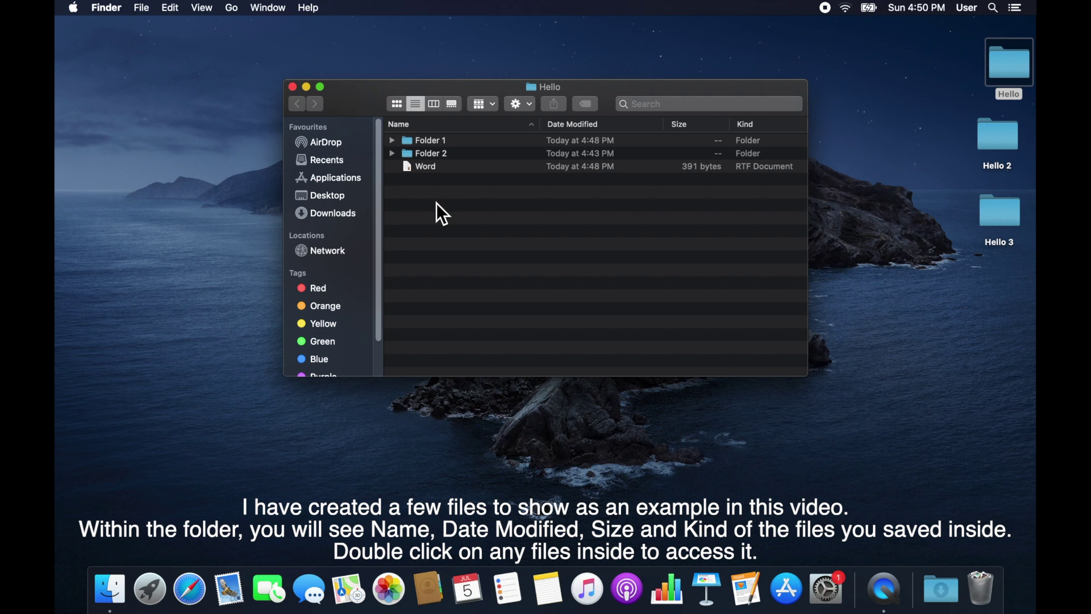
{"action": "double_click", "coordinate": [448, 143]}
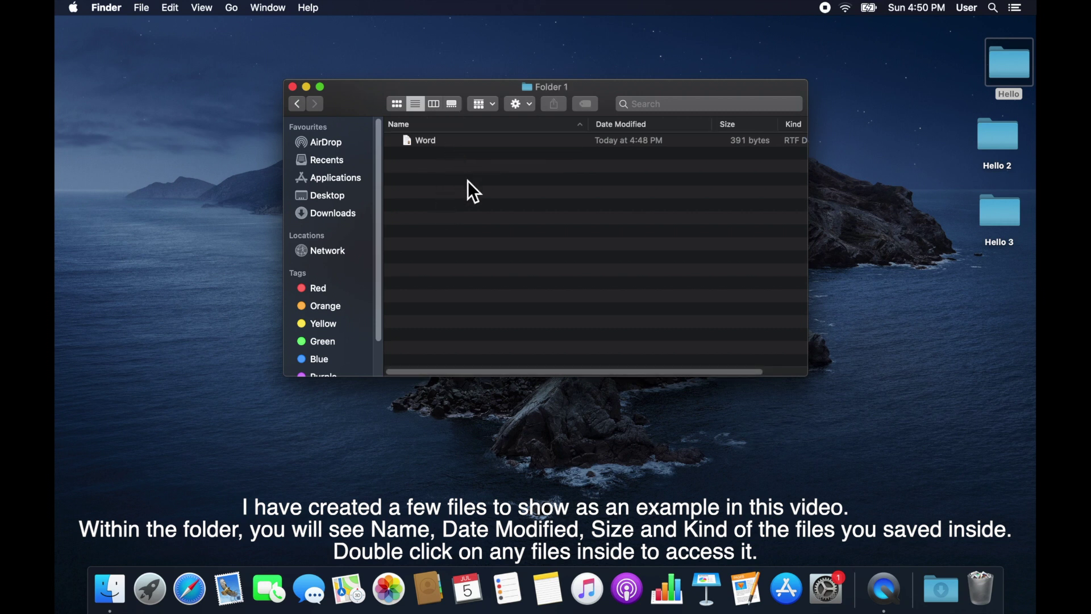
{"action": "left_click", "coordinate": [298, 103]}
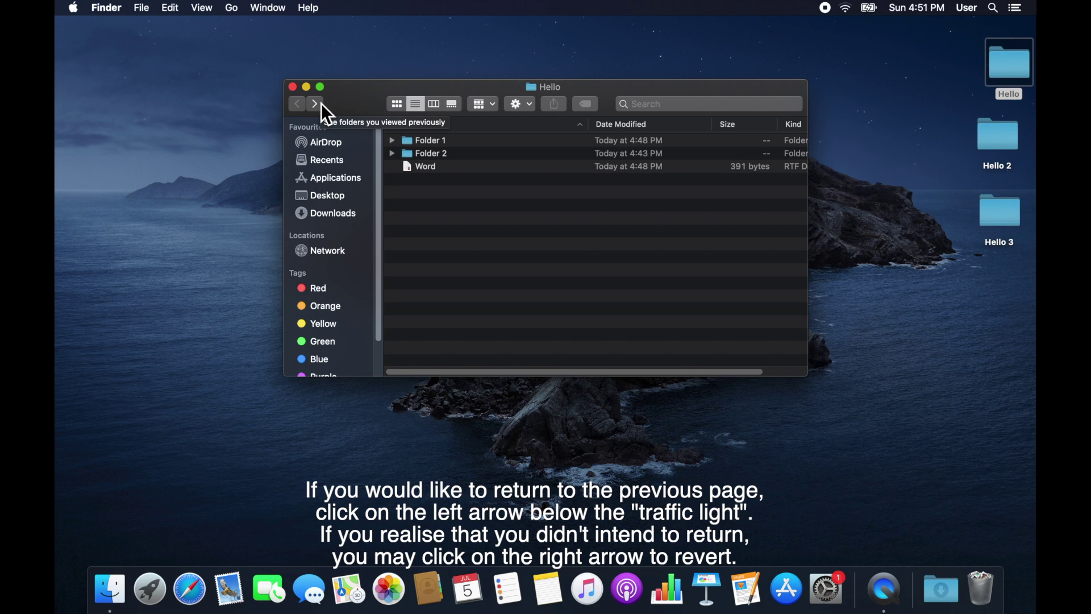
{"action": "left_click", "coordinate": [315, 104]}
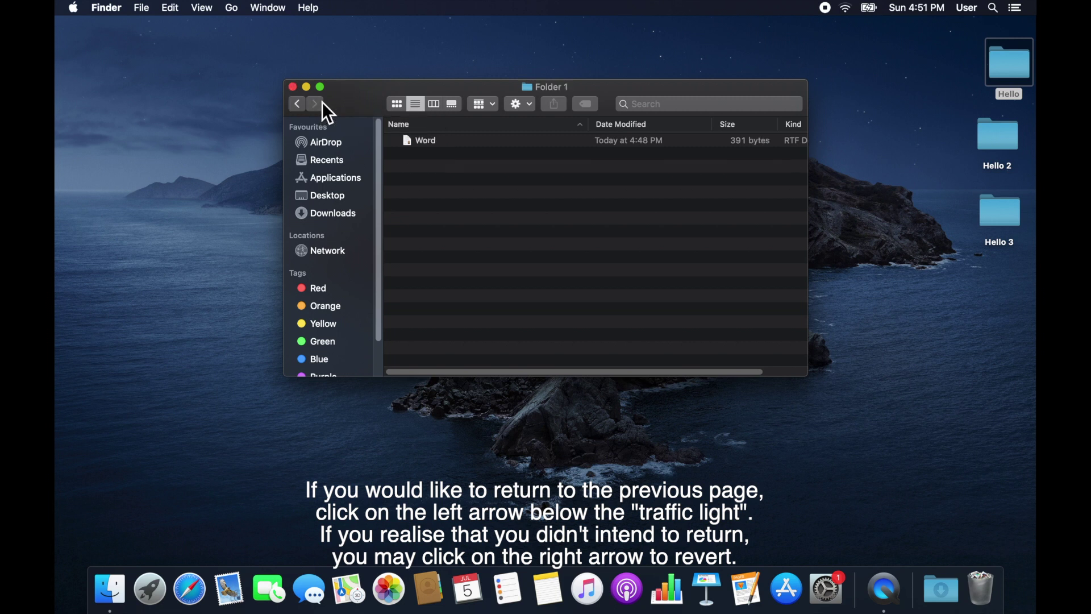
{"action": "left_click", "coordinate": [294, 88]}
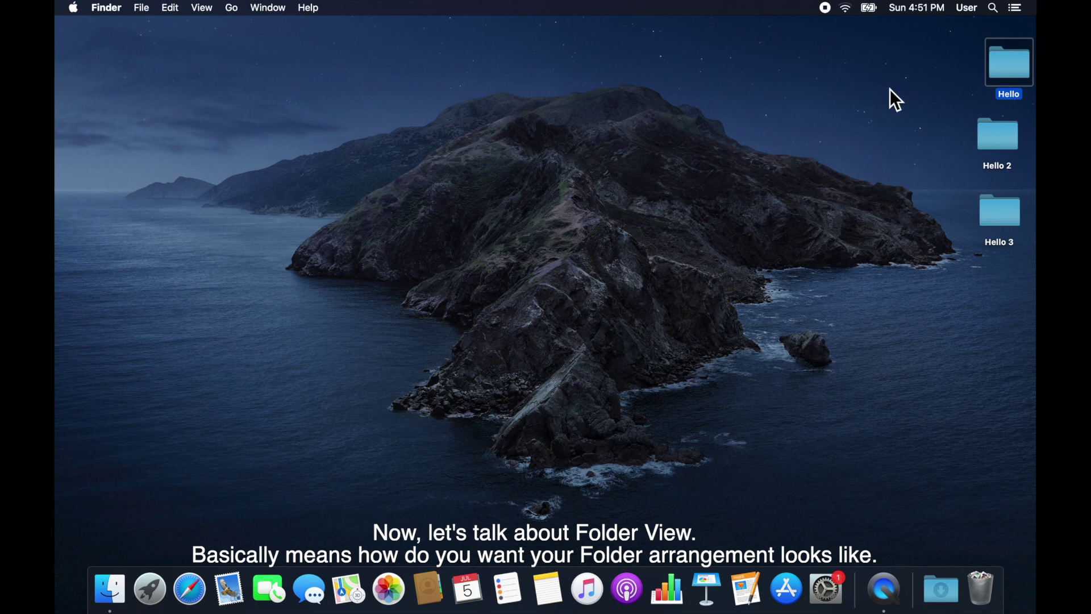
View the Hello folder's contents as icons, list, columns and gallery, return to list view, and close the window.
{"action": "double_click", "coordinate": [1003, 67]}
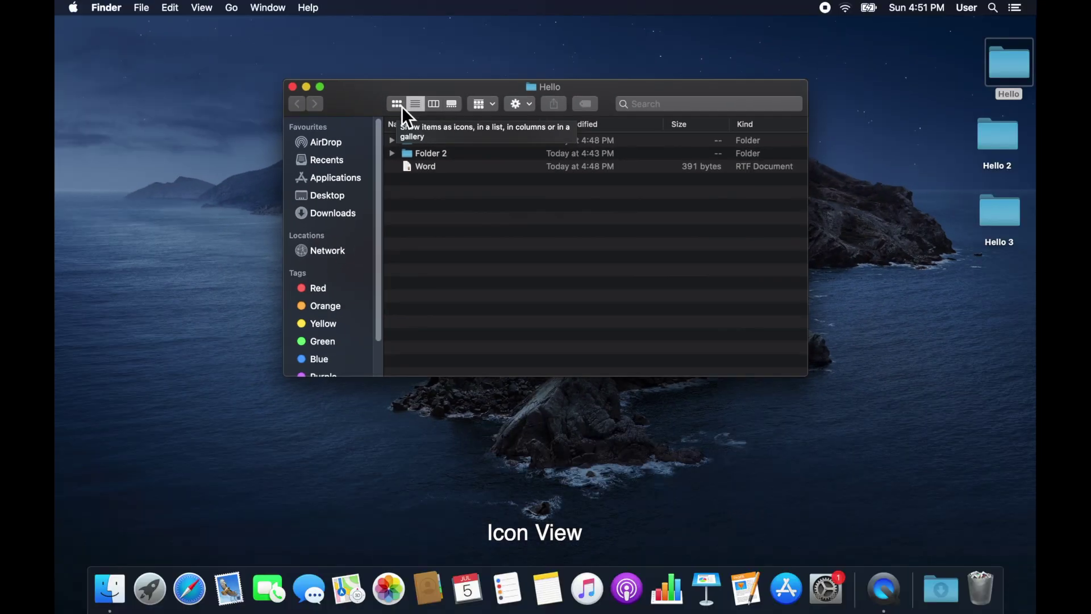
{"action": "left_click", "coordinate": [397, 105]}
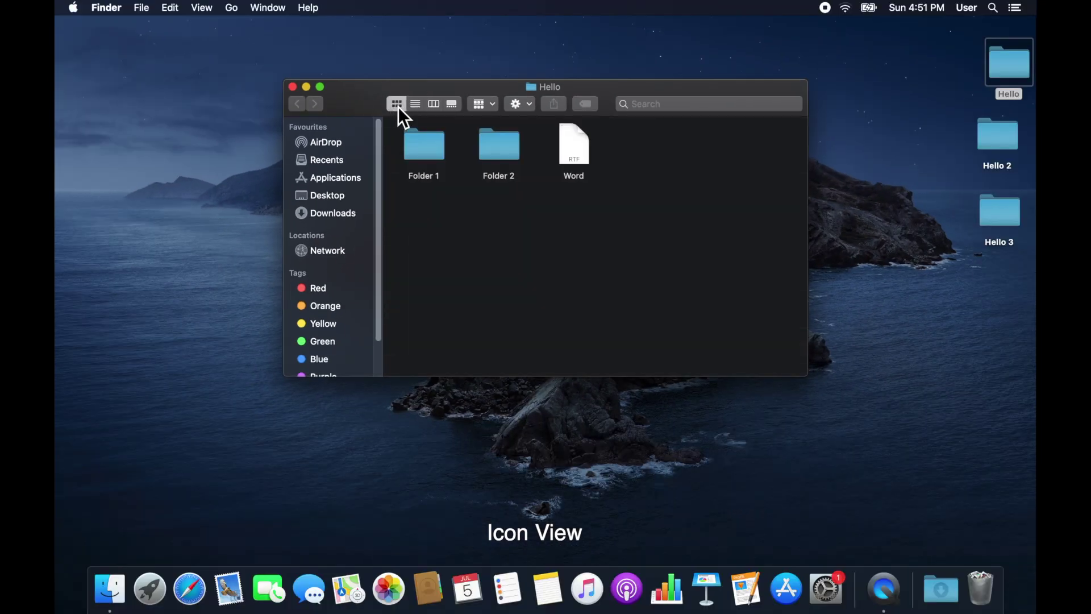
{"action": "left_click", "coordinate": [417, 105]}
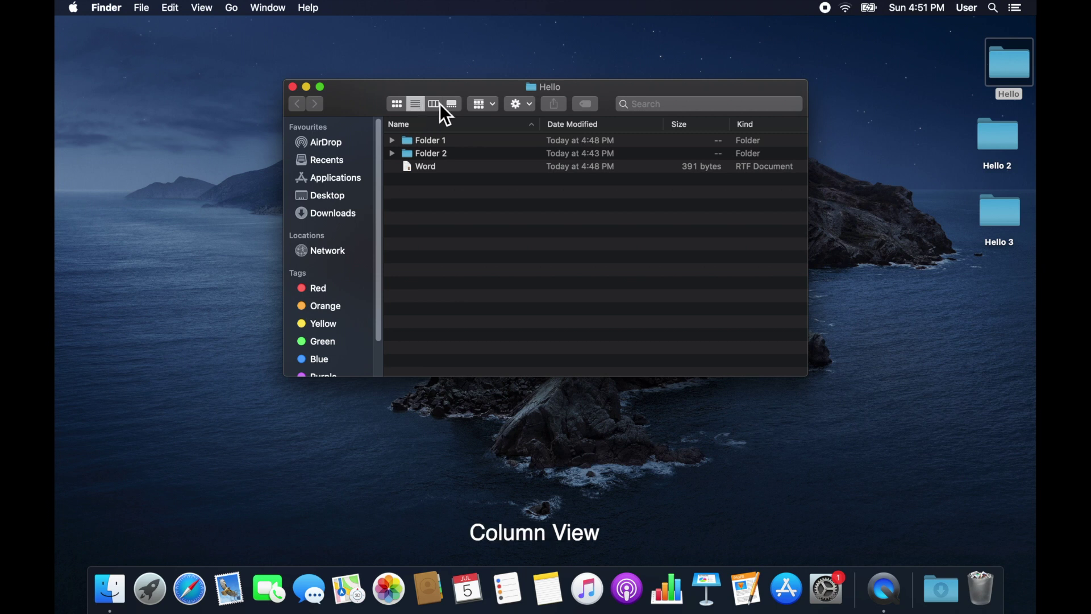
{"action": "left_click", "coordinate": [441, 103]}
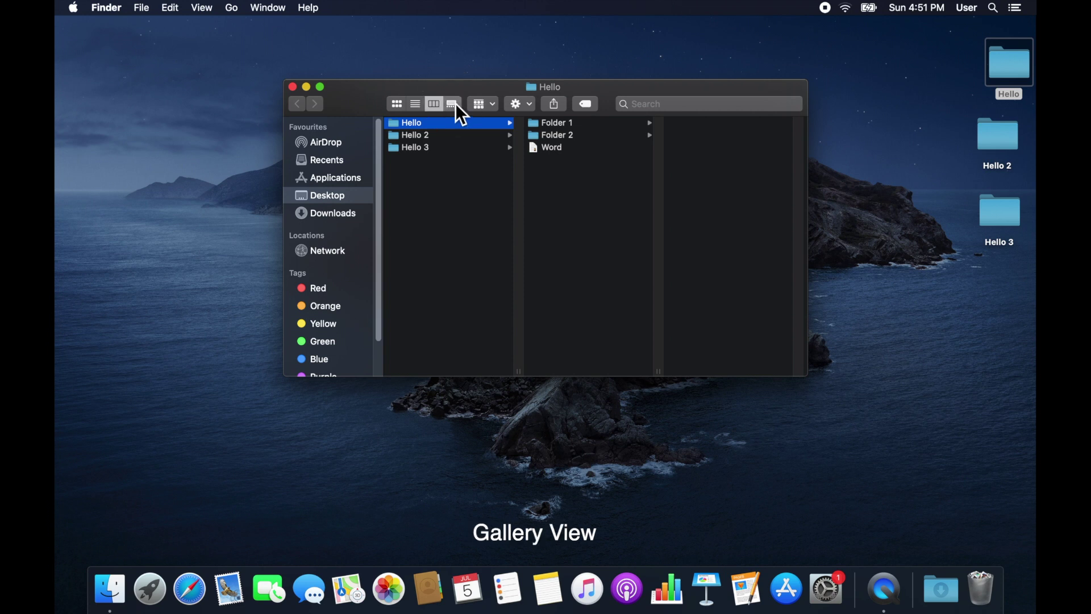
{"action": "left_click", "coordinate": [455, 104]}
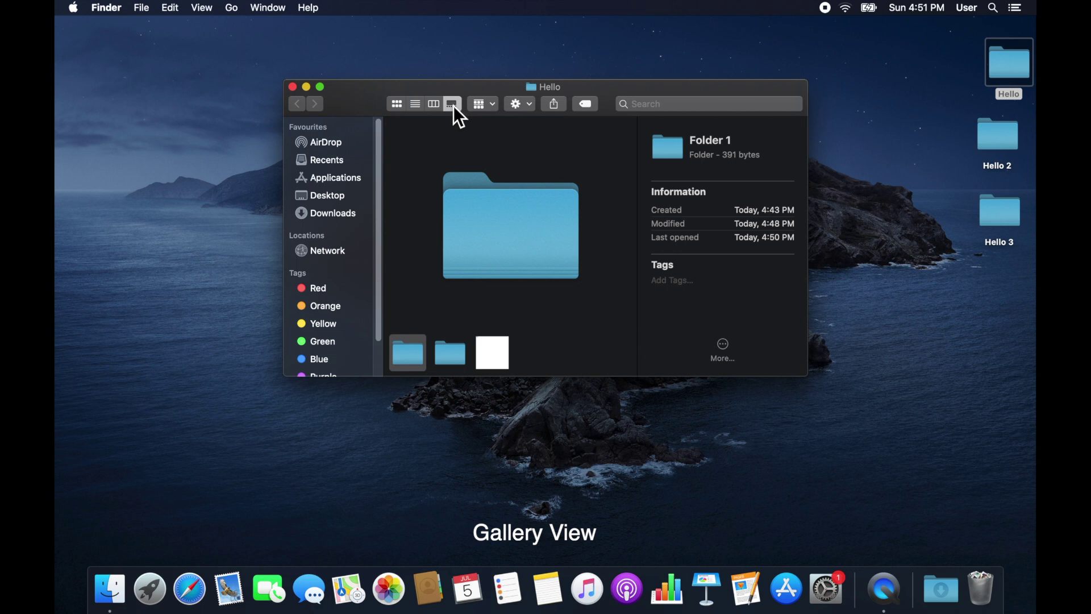
{"action": "left_click", "coordinate": [420, 109]}
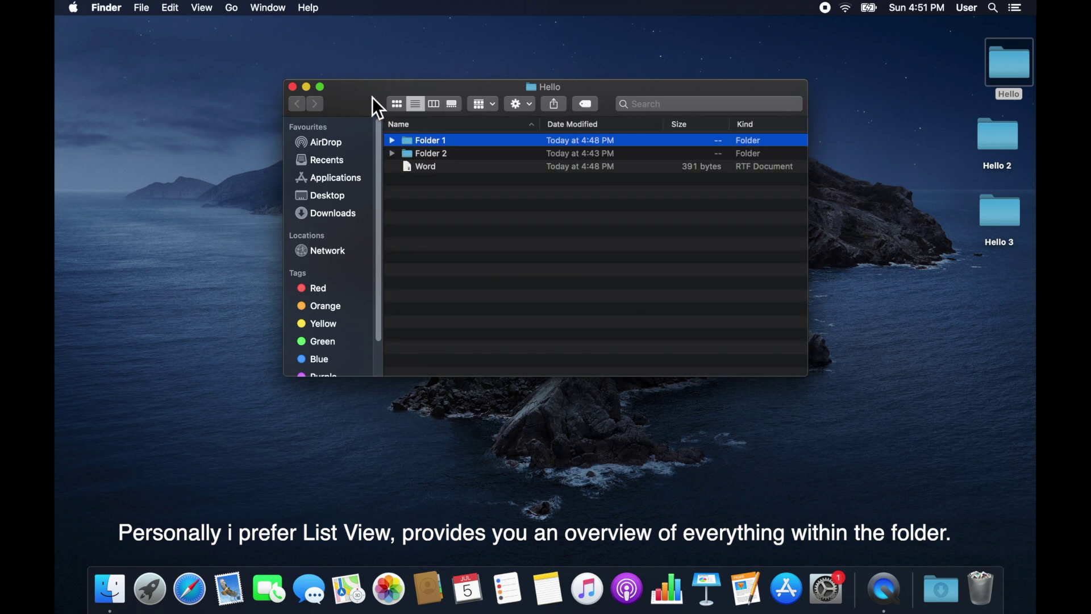
{"action": "left_click", "coordinate": [294, 88]}
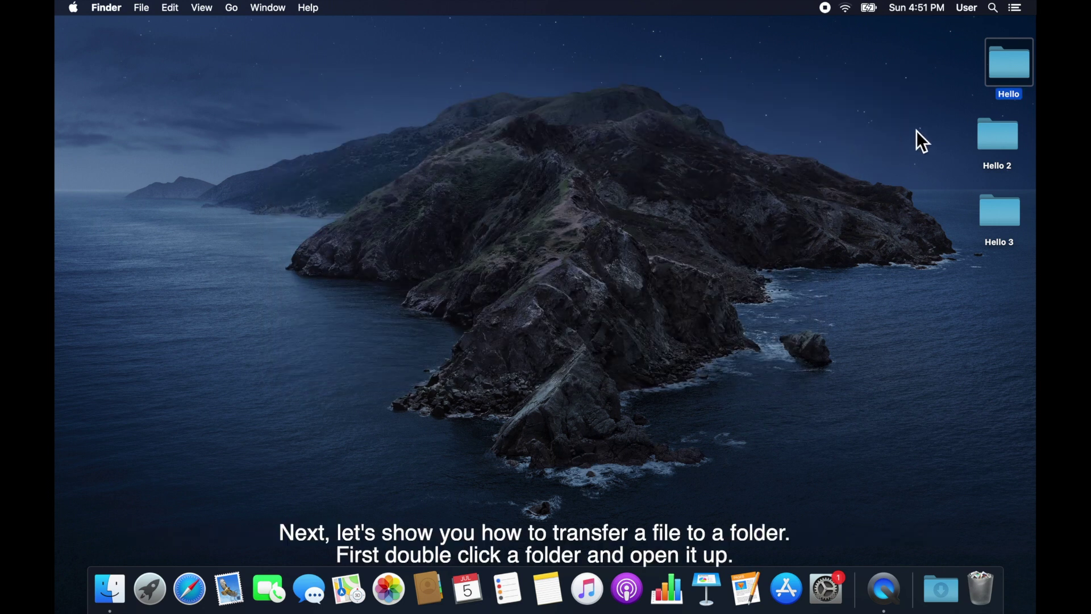
Open the Hello folder and move the Hello 2 folder from the desktop into it.
{"action": "double_click", "coordinate": [1014, 74]}
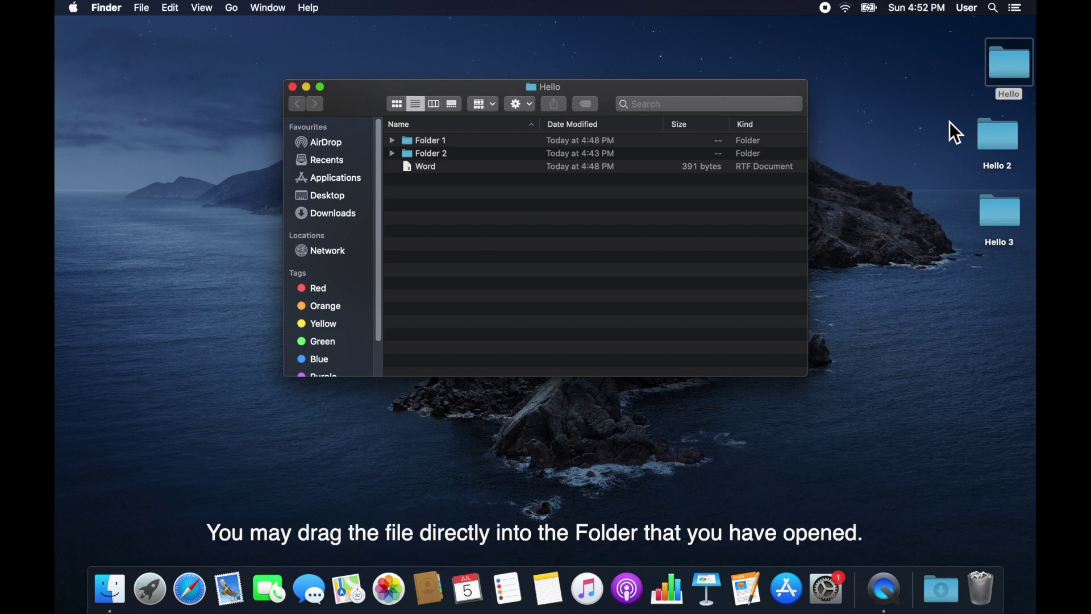
{"action": "left_click", "coordinate": [919, 113]}
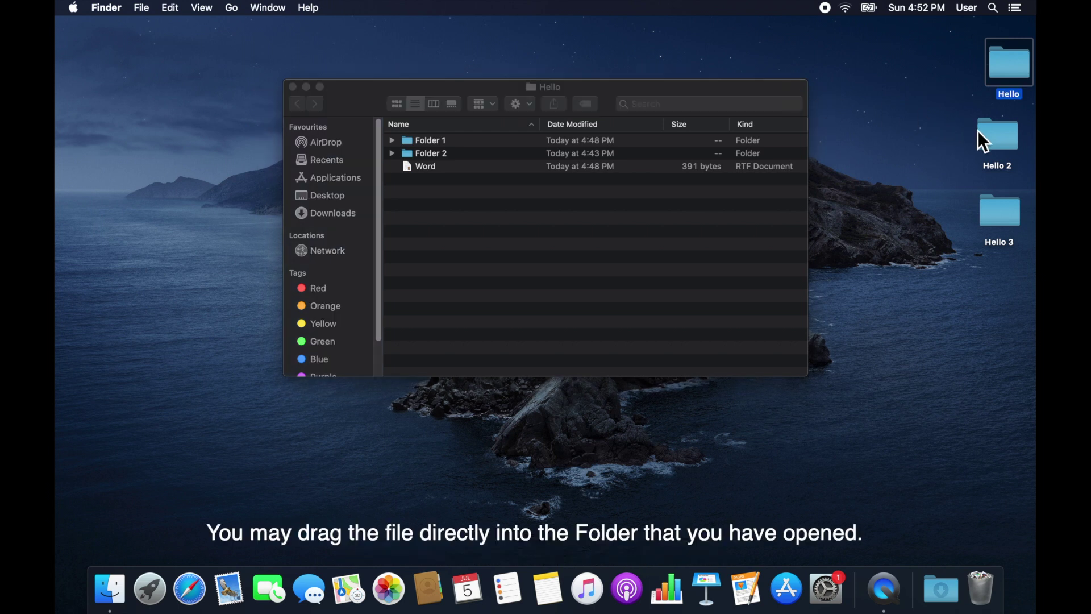
{"action": "left_click", "coordinate": [992, 149]}
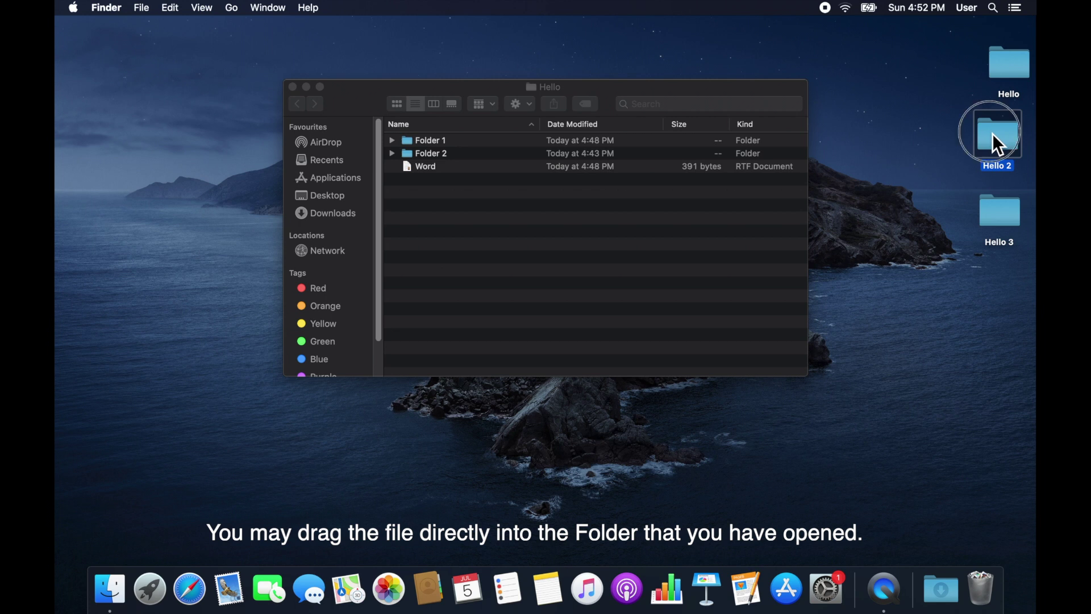
{"action": "left_click_drag", "start_coordinate": [993, 135], "coordinate": [556, 217]}
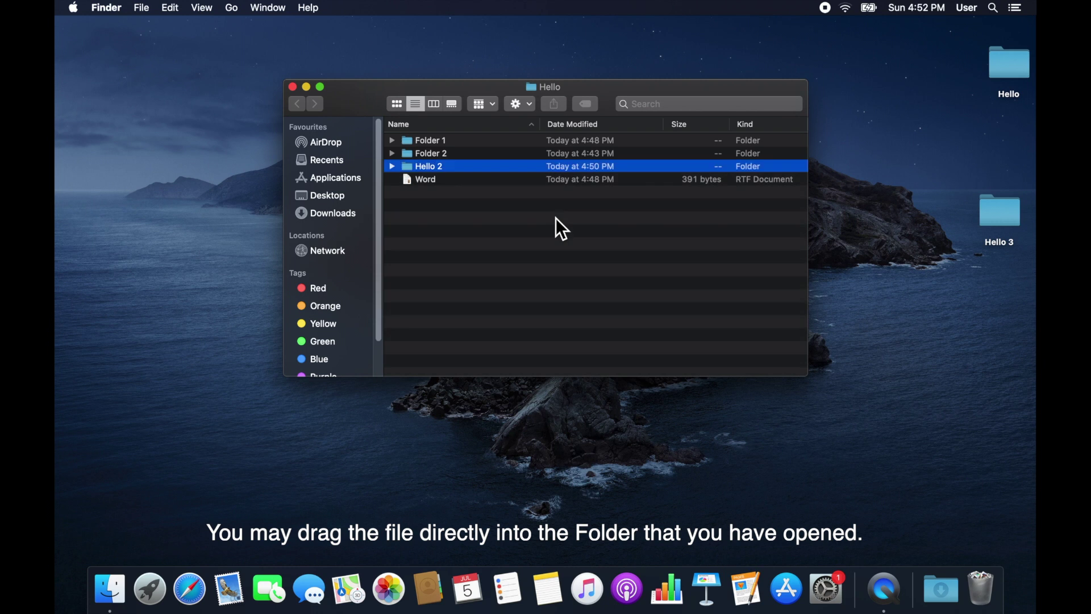
{"action": "left_click", "coordinate": [857, 182]}
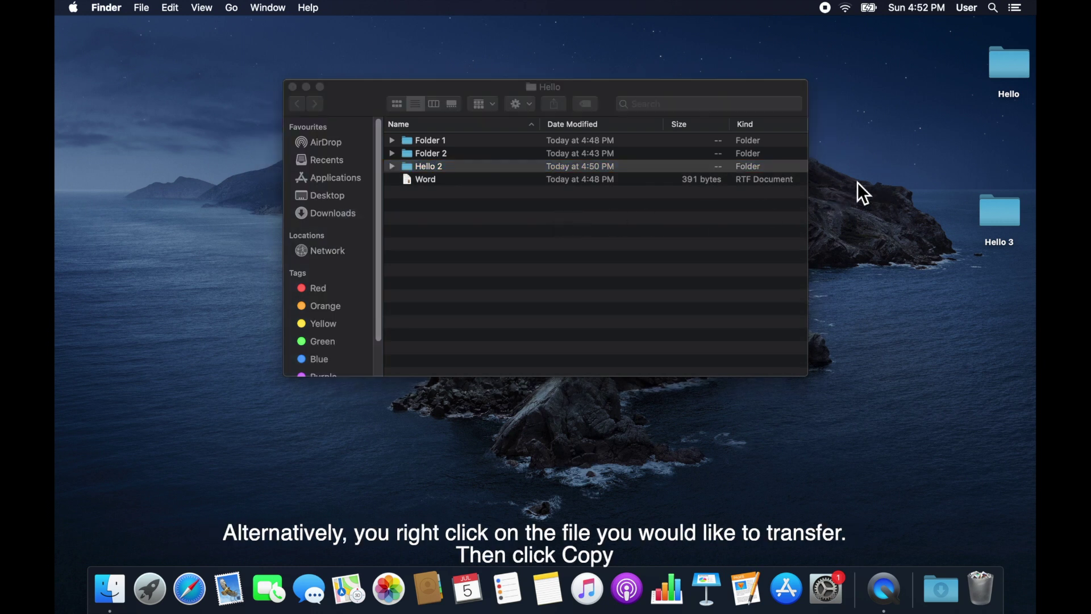
Copy the Hello 3 folder from the desktop and paste it into the open Hello folder.
{"action": "right_click", "coordinate": [1003, 215]}
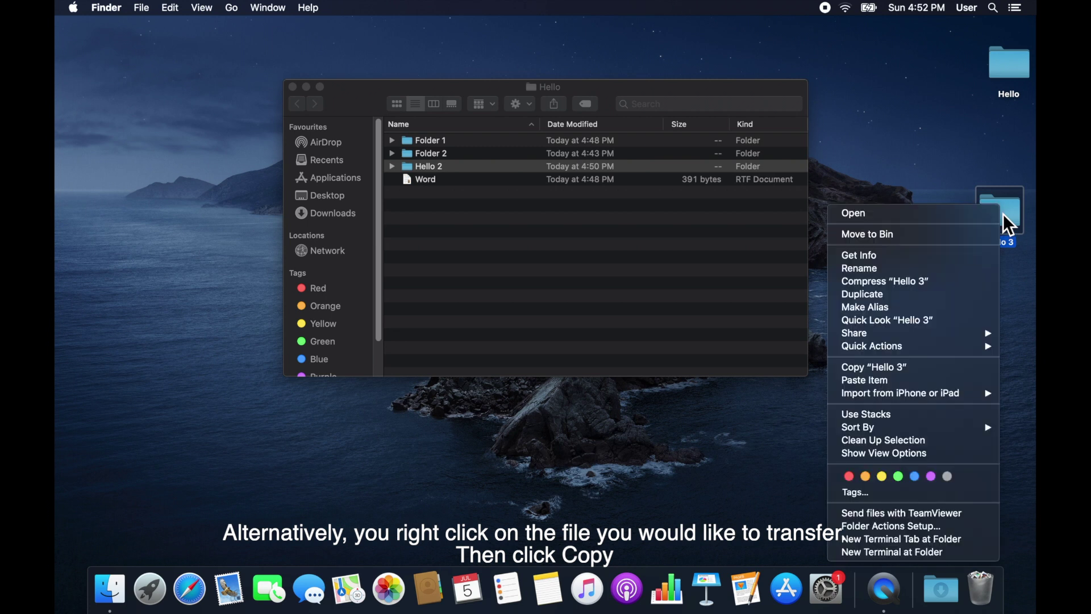
{"action": "left_click", "coordinate": [893, 368]}
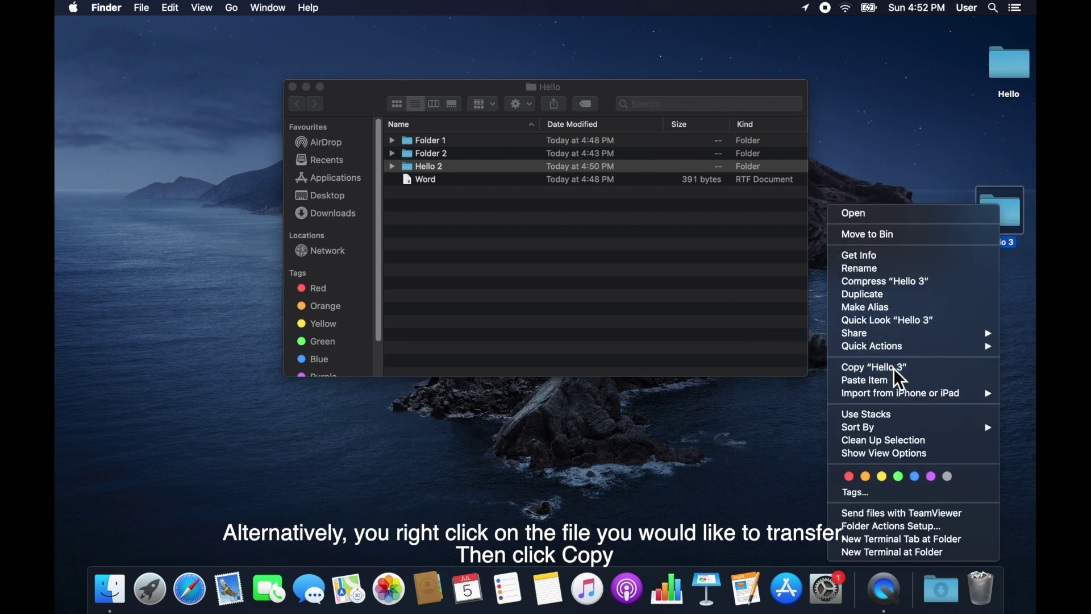
{"action": "left_click", "coordinate": [664, 253]}
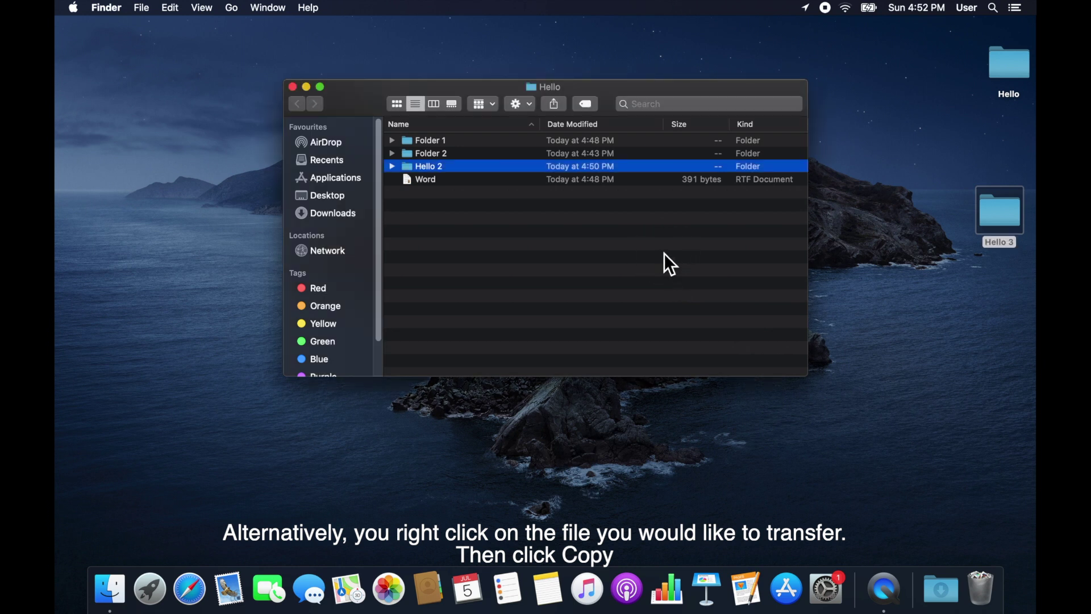
{"action": "right_click", "coordinate": [664, 253]}
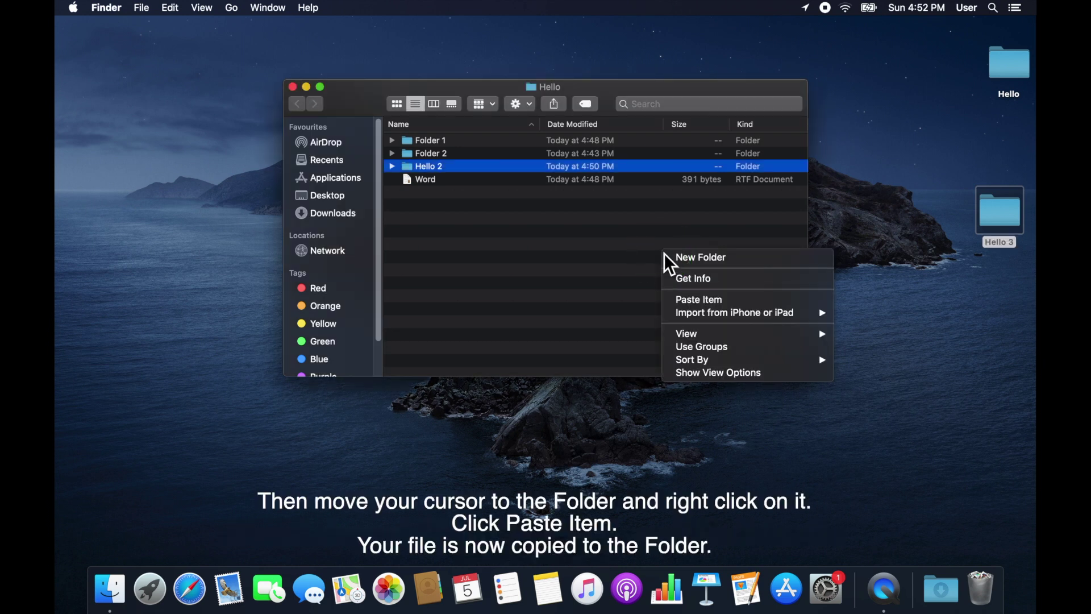
{"action": "left_click", "coordinate": [753, 302]}
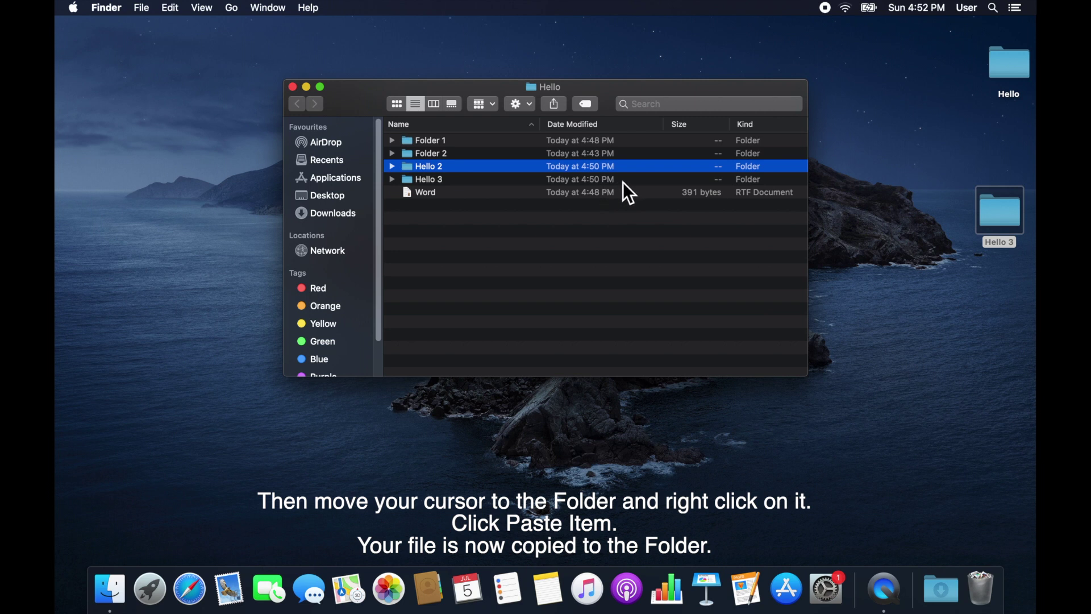
Move the original Hello 3 folder on the desktop to the Bin.
{"action": "left_click", "coordinate": [1000, 225]}
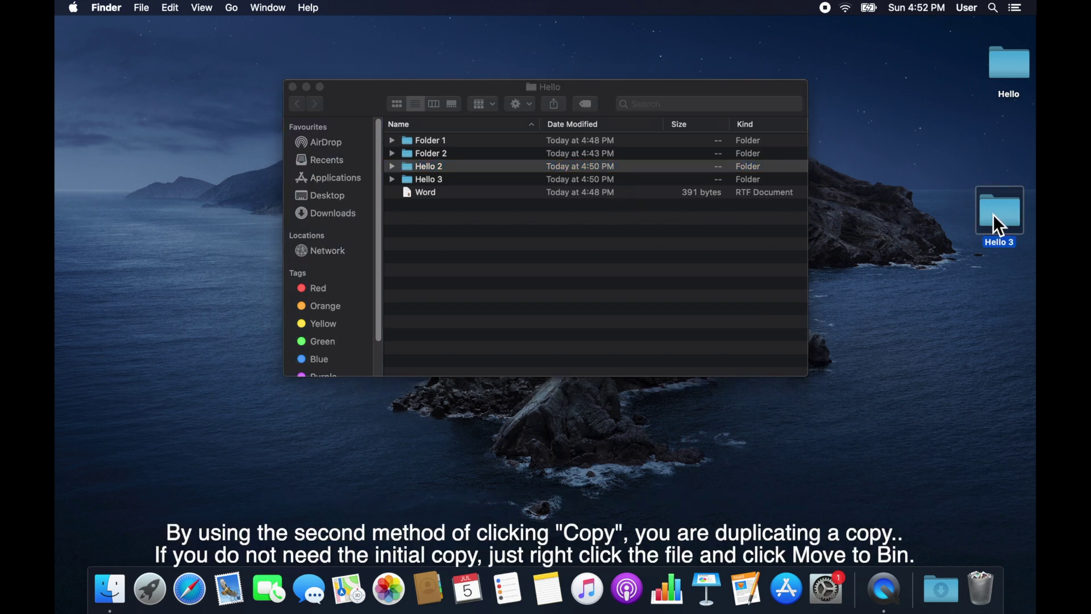
{"action": "right_click", "coordinate": [994, 216]}
{"action": "right_click", "coordinate": [994, 216]}
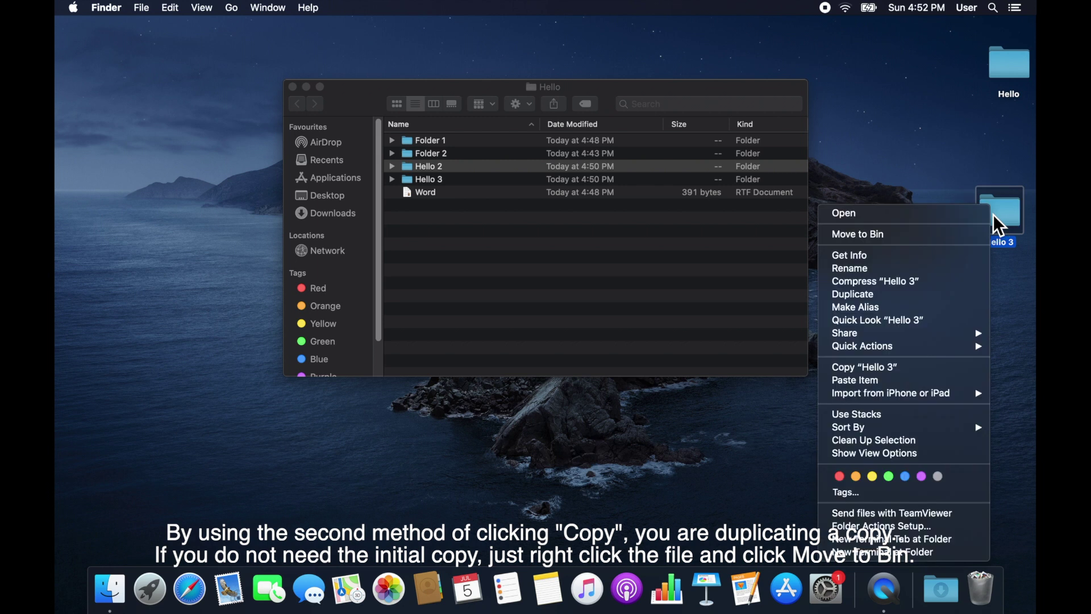
{"action": "left_click", "coordinate": [935, 232]}
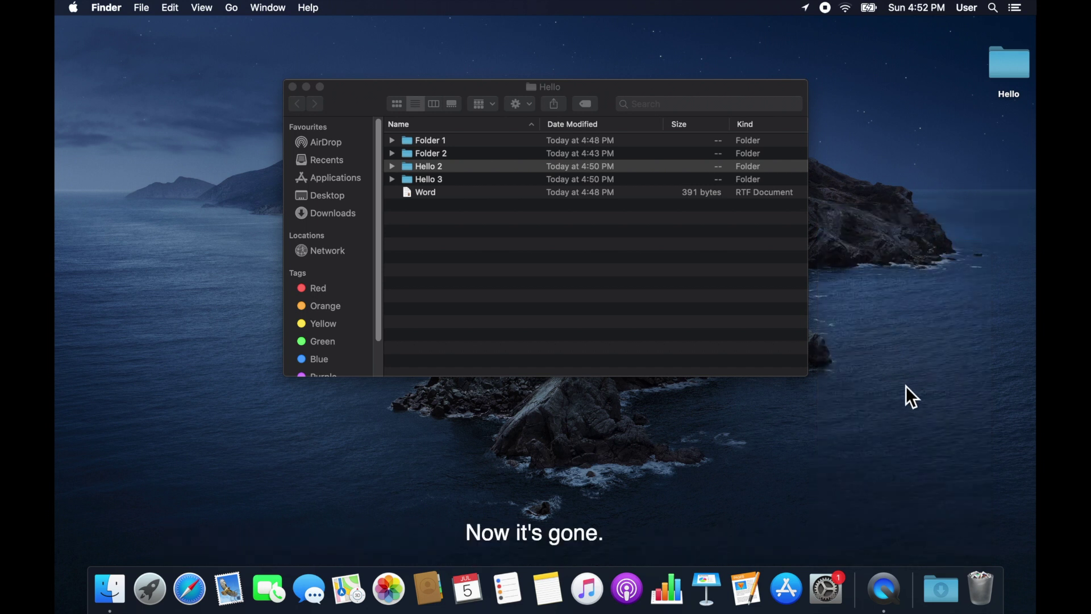
Permanently empty the Bin and close the Hello folder window.
{"action": "right_click", "coordinate": [984, 589]}
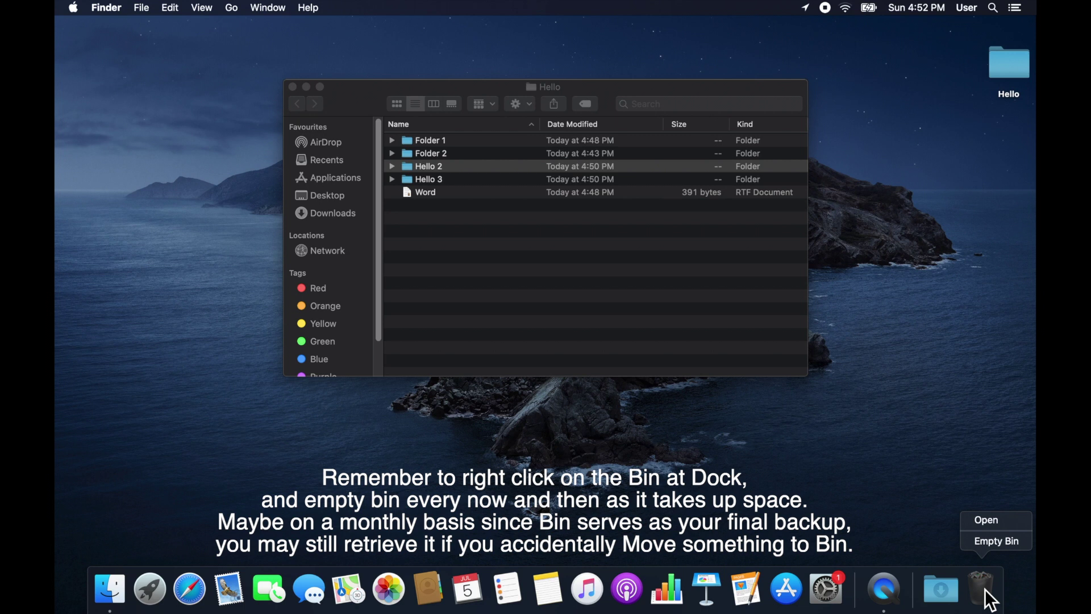
{"action": "left_click", "coordinate": [1007, 547]}
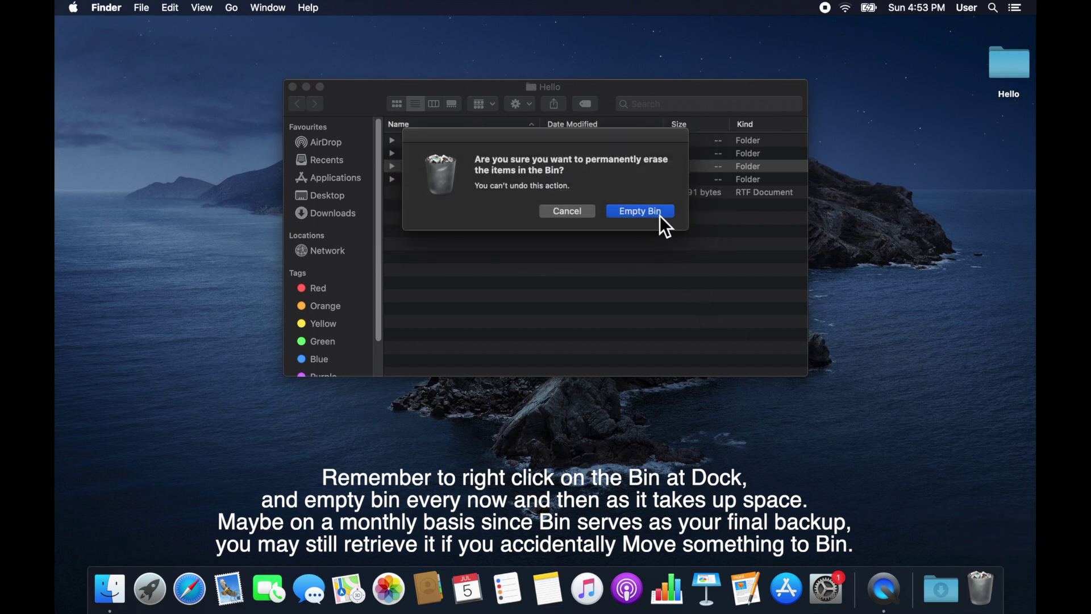
{"action": "left_click", "coordinate": [661, 217]}
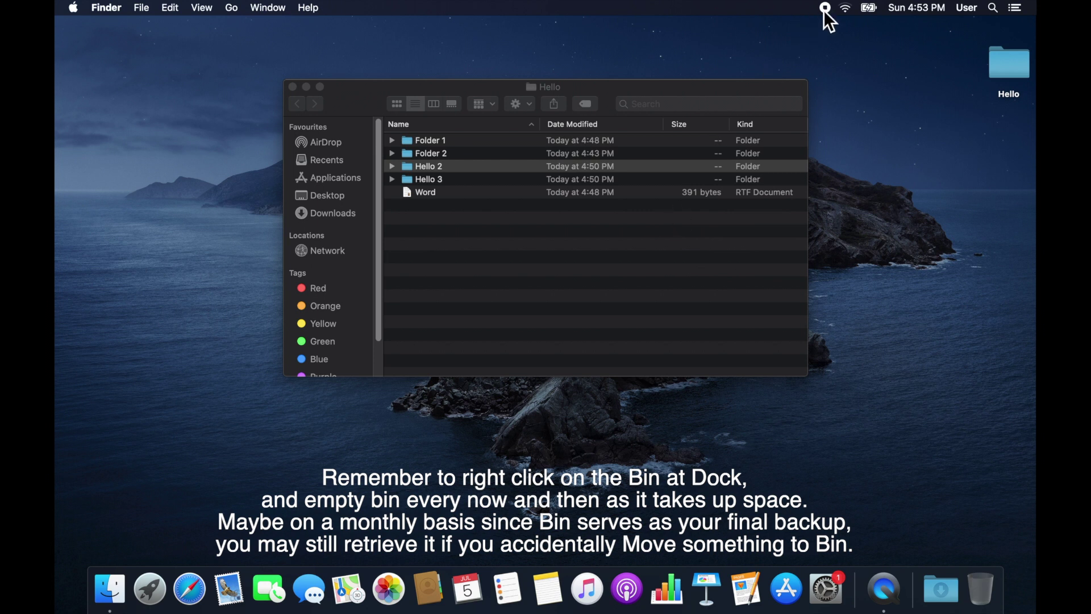
{"action": "left_click", "coordinate": [292, 87]}
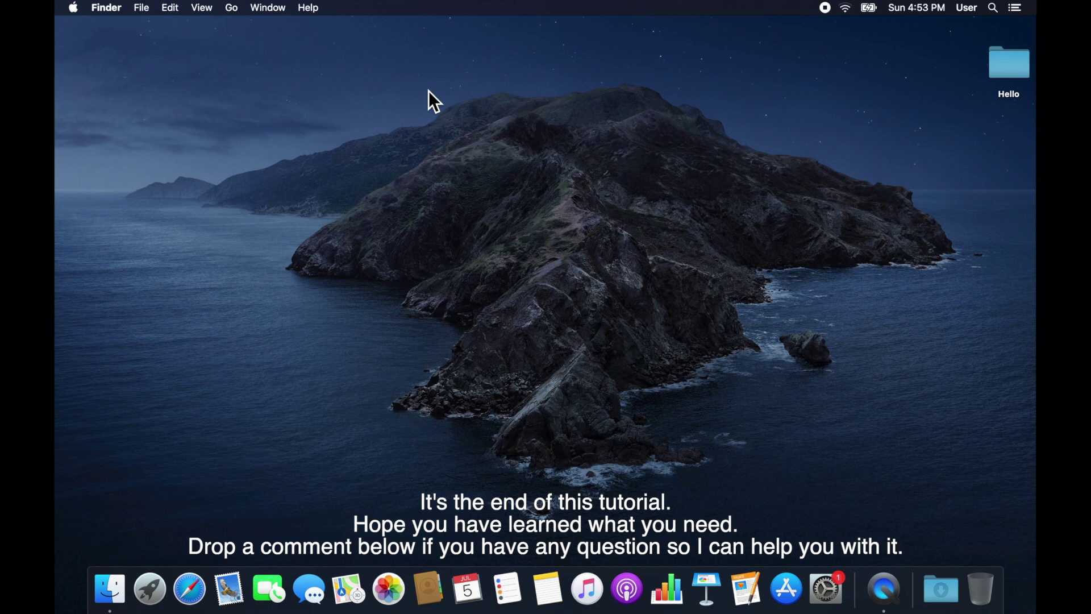